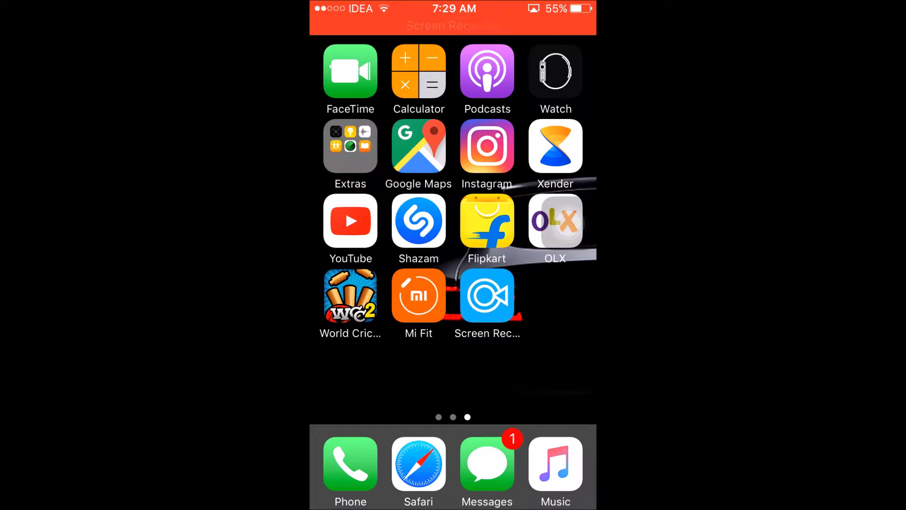
# Open Settings > Mobile Data > Mobile Data Options > Mobile Data Network and select the Personal Hotspot APN field.
pyautogui.moveTo(354, 368); pyautogui.dragTo(567, 368)
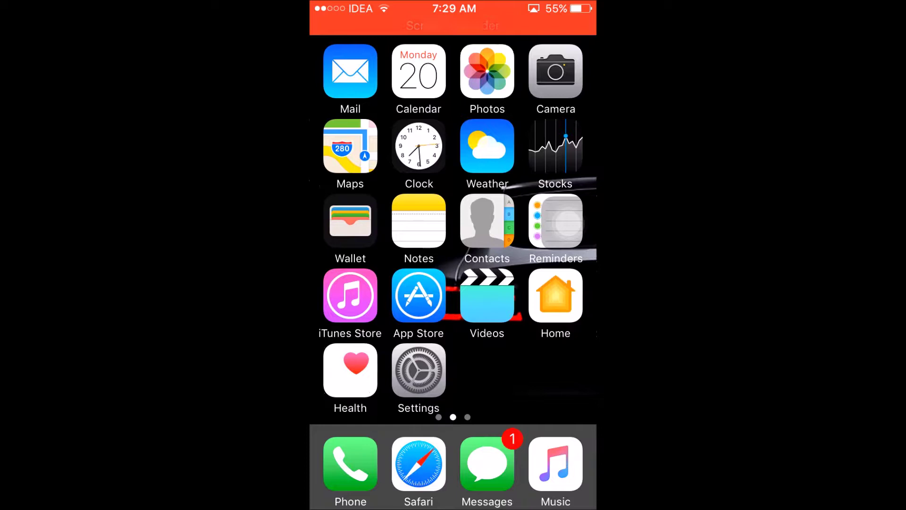
pyautogui.click(418, 370)
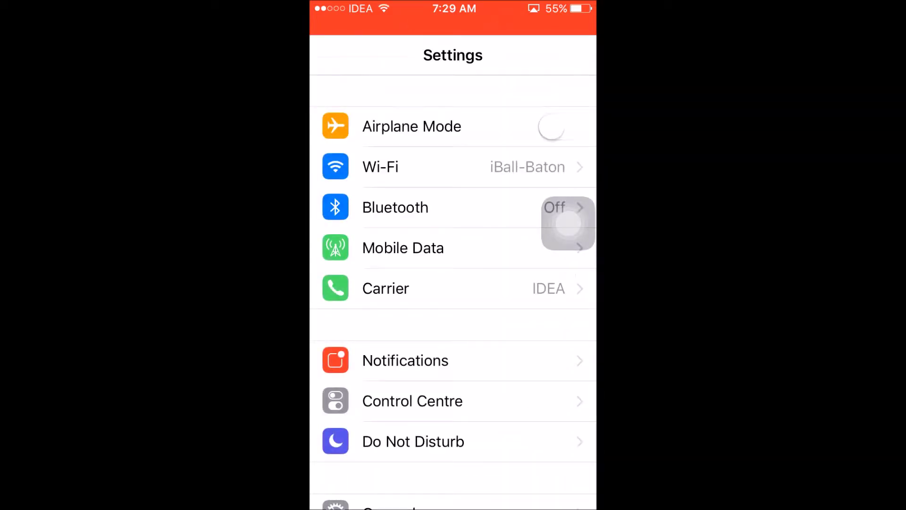
pyautogui.click(425, 248)
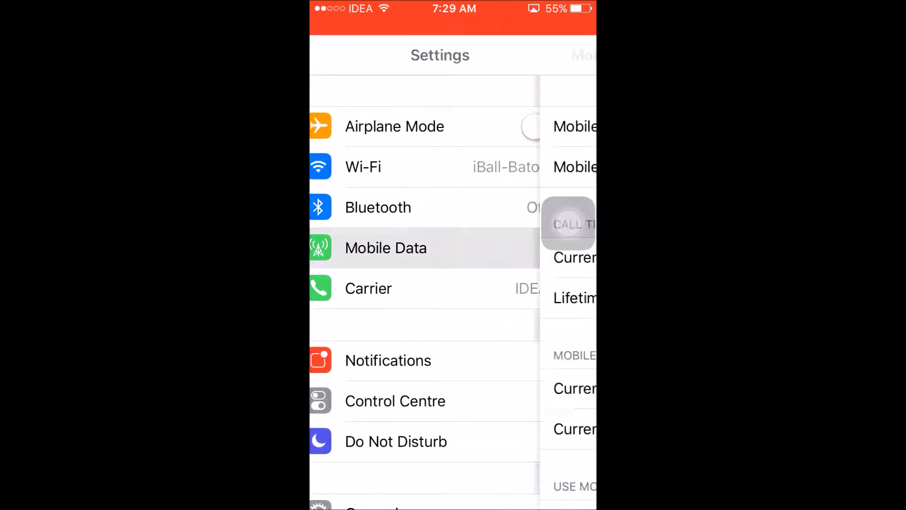
pyautogui.click(424, 166)
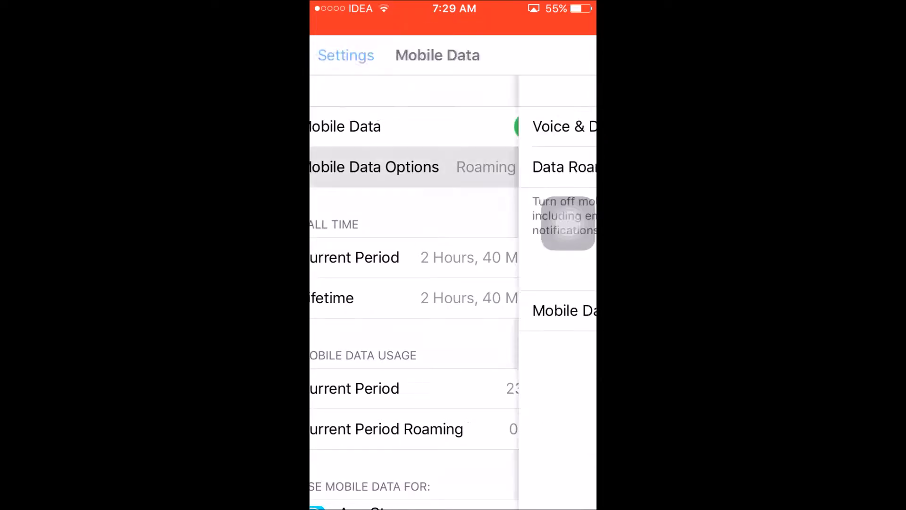
pyautogui.click(425, 309)
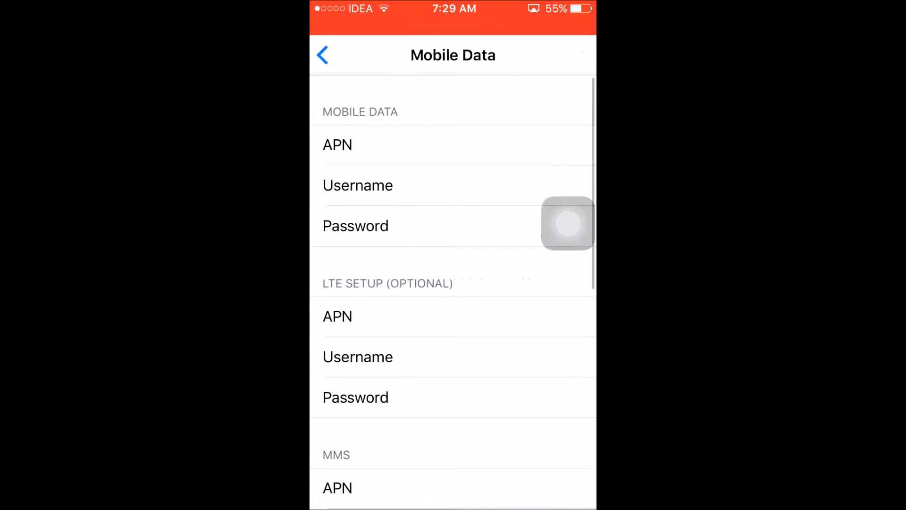
pyautogui.scroll(-8, 453, 318)
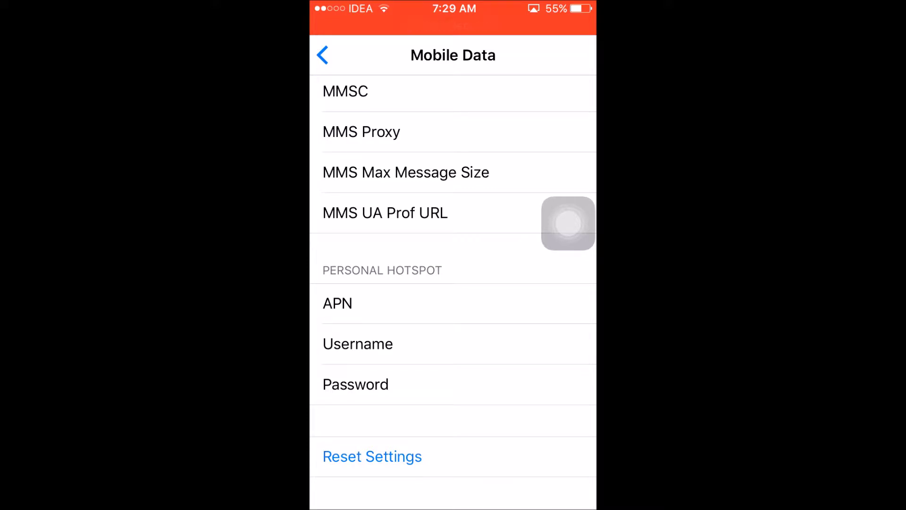
pyautogui.click(467, 302)
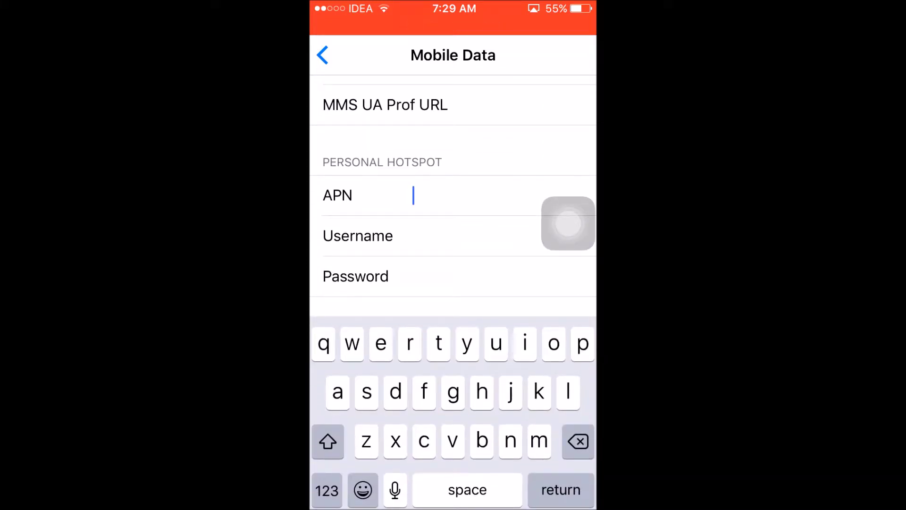
pyautogui.write('web')
# Enter Personal Hotspot APN 'web' and username 'iosjopydpot', and start the password, correcting a typo.
pyautogui.click(495, 236)
pyautogui.write('iosjopydpot')
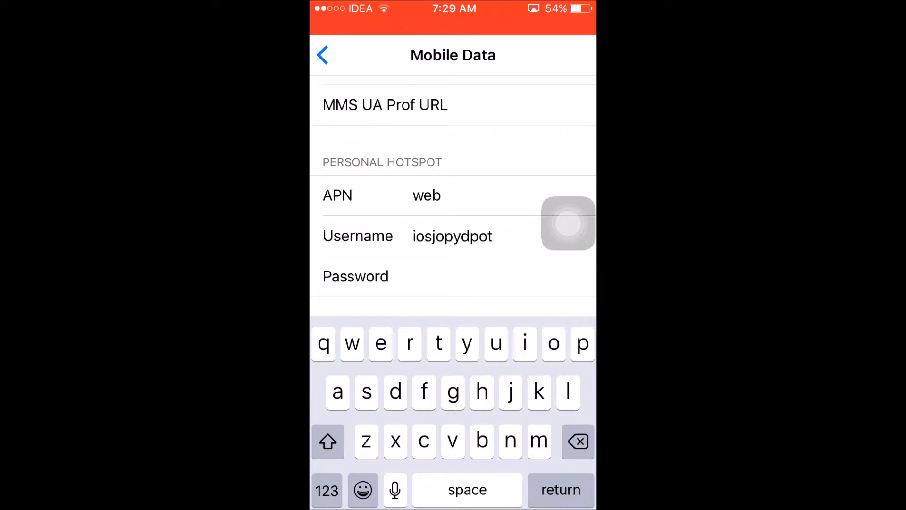
pyautogui.click(481, 206)
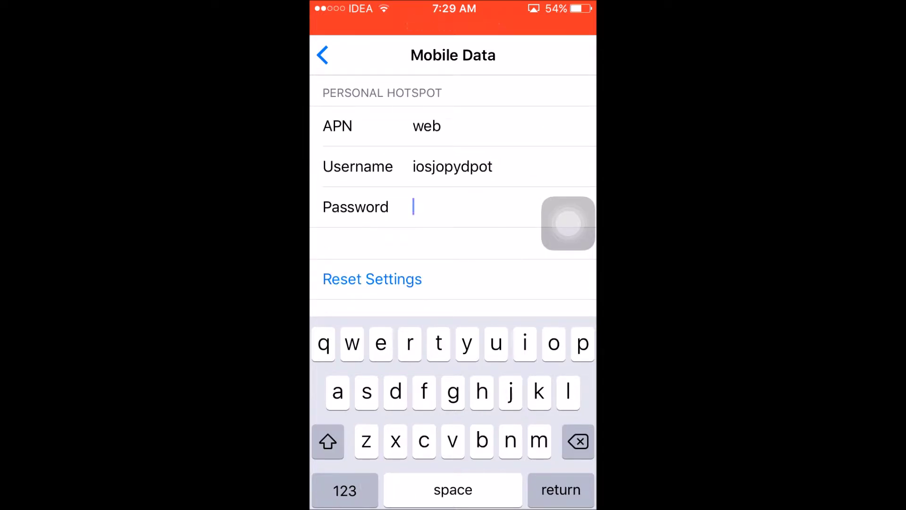
pyautogui.write('an')
pyautogui.press('BackSpace')
pyautogui.write('bcd')
pyautogui.click(345, 489)
pyautogui.write('123.')
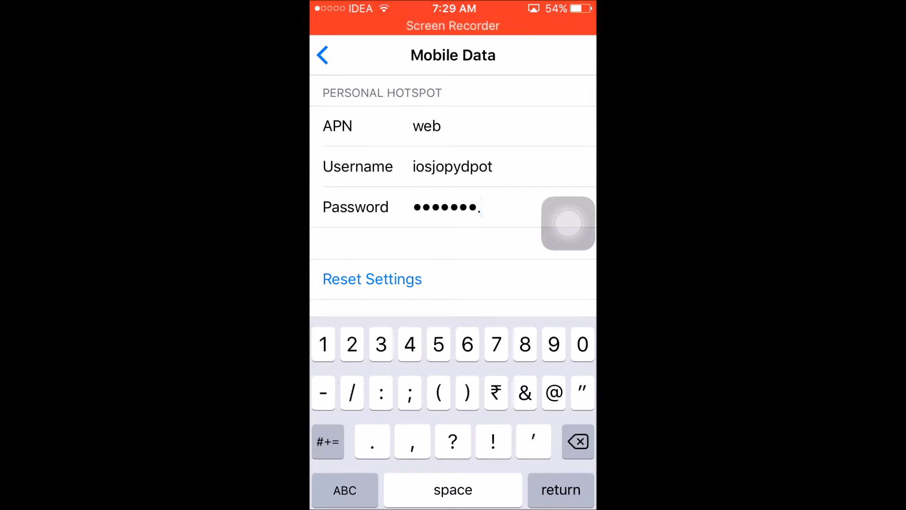
# Back out twice to the Settings root, then return home via AssistiveTouch.
pyautogui.click(323, 55)
pyautogui.click(347, 55)
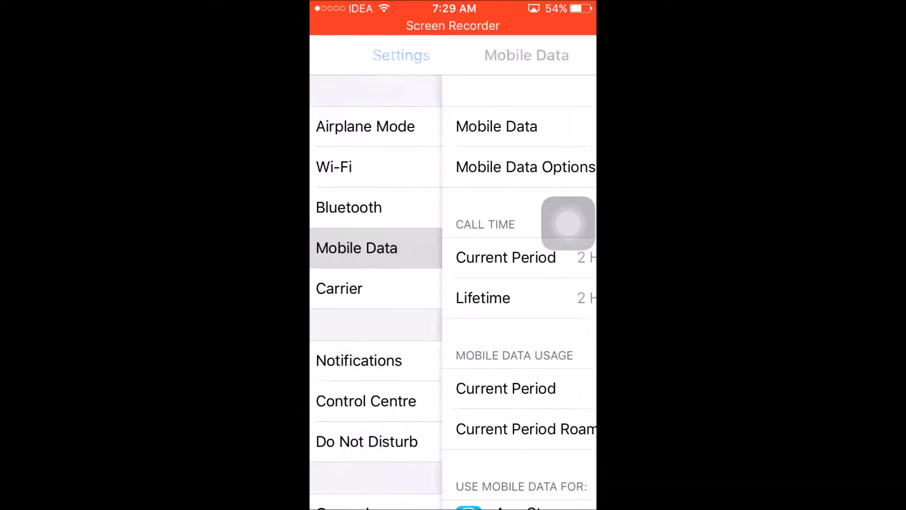
pyautogui.click(568, 224)
pyautogui.click(455, 326)
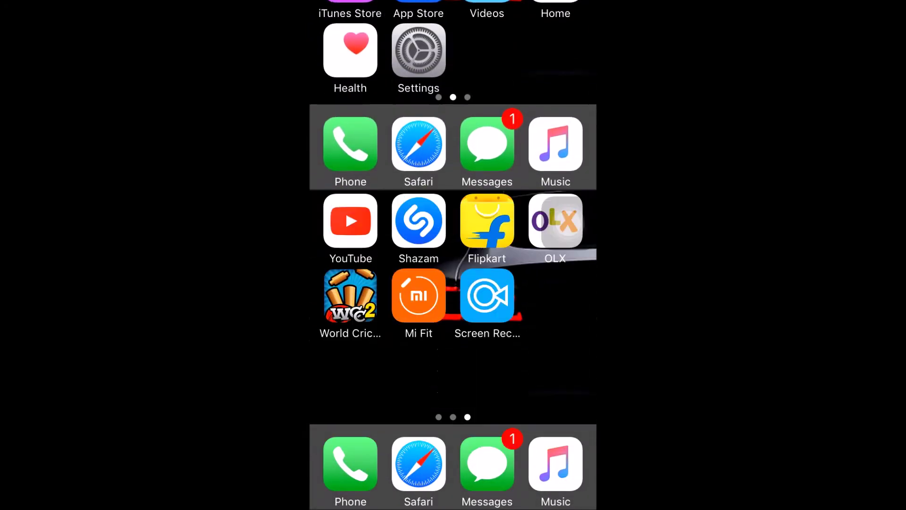
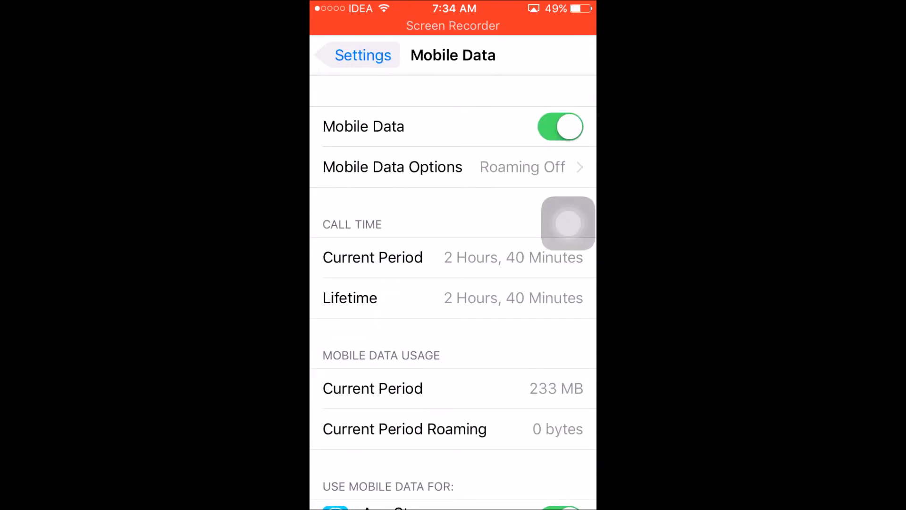
# Return from Mobile Data to the main Settings list, now showing Personal Hotspot set to Off.
pyautogui.click(362, 55)
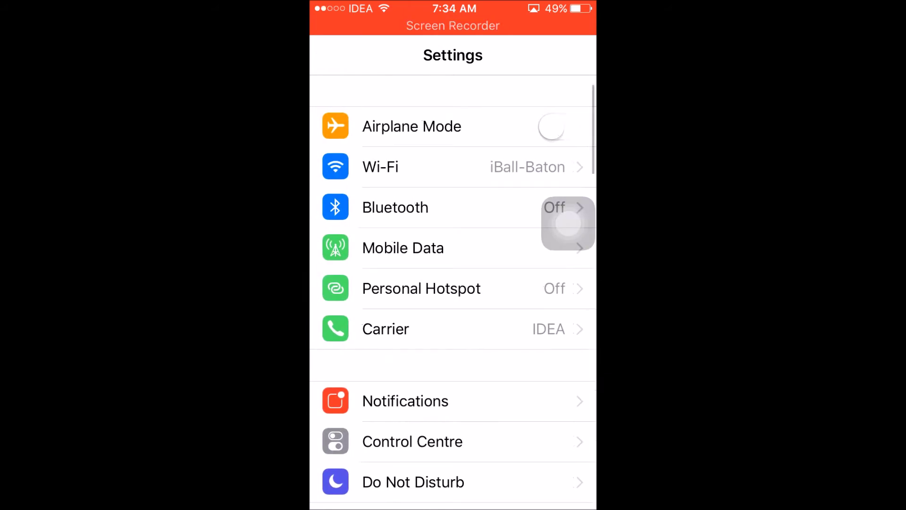